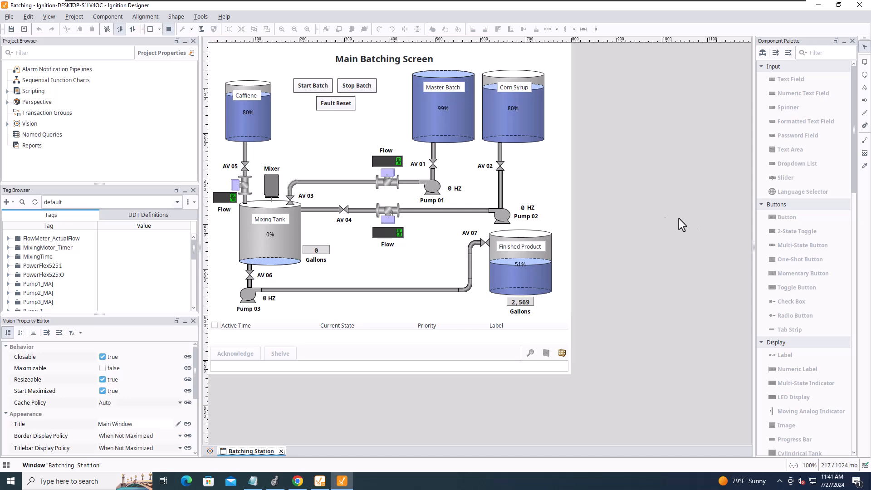
Switch to the Ignition gateway web page in Chrome, open its Status section and log in to the gateway.
key("Num_Lock")
left_click(298, 481)
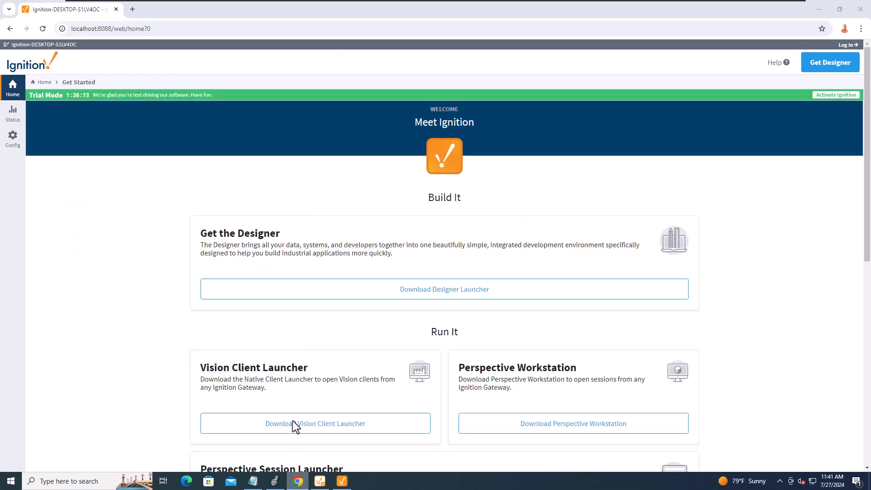
left_click(12, 118)
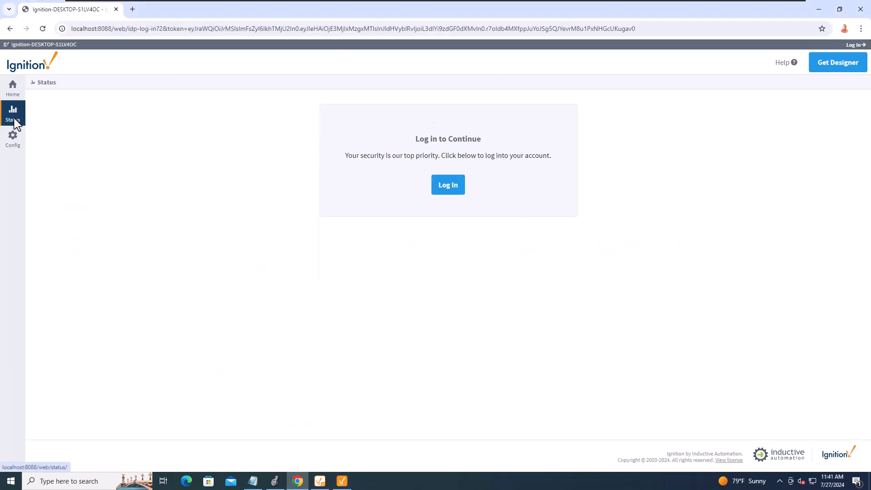
left_click(448, 263)
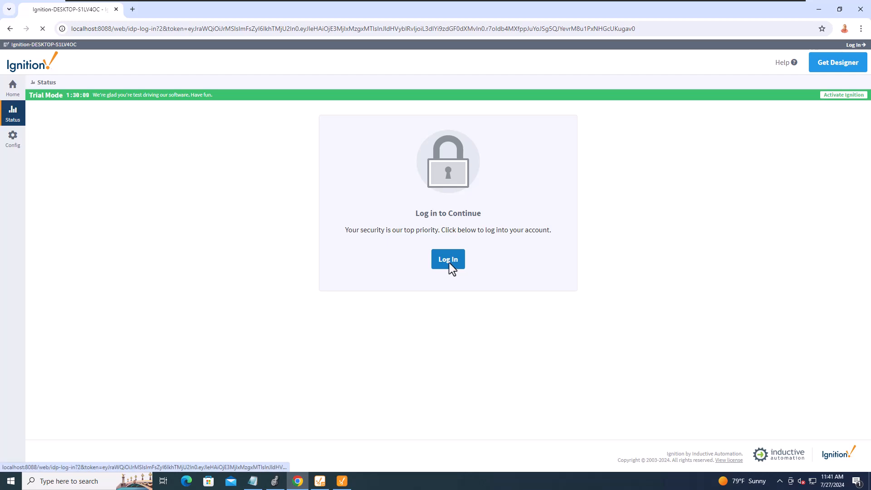
left_click(521, 299)
left_click(517, 311)
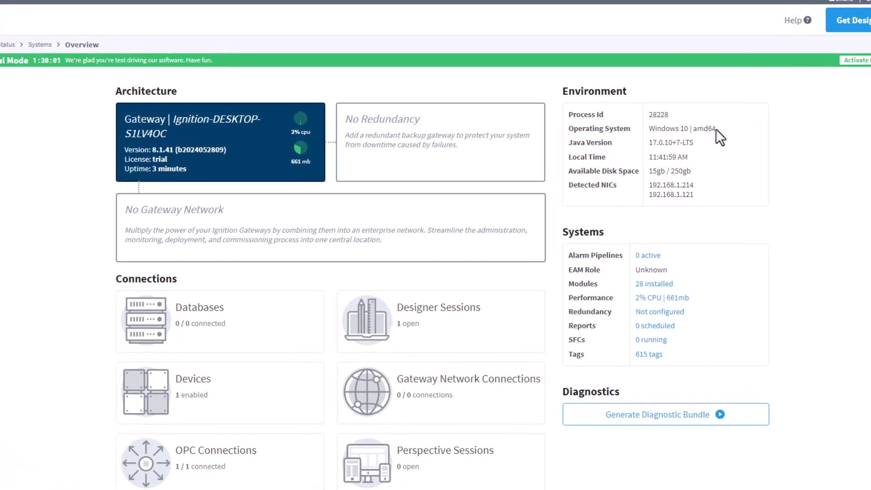
Check the gateway's operating system and available disk space in the Environment section of the status overview.
left_click_drag(714, 151, 658, 152)
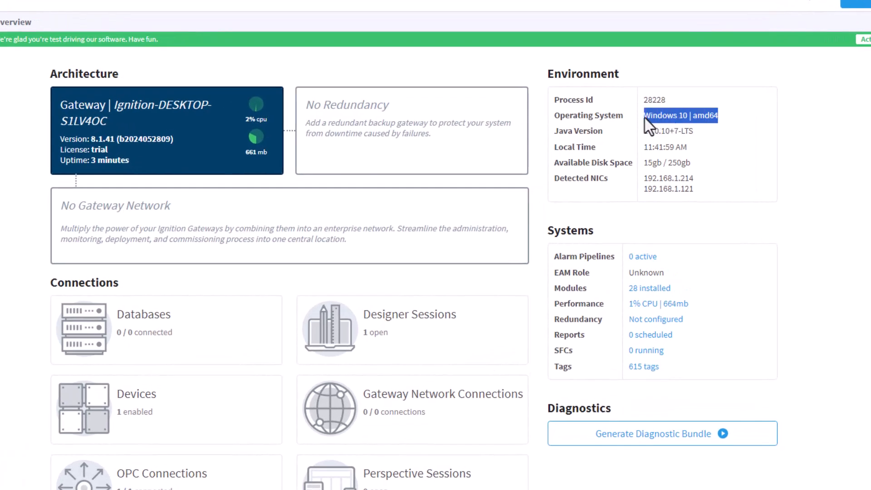
left_click_drag(692, 163, 590, 183)
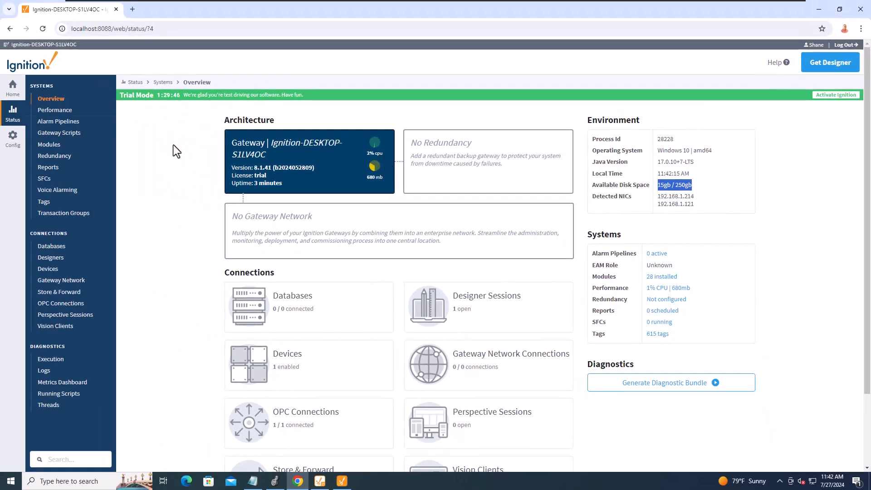
View the gateway's Performance status and examine its current memory usage and maximum memory limit.
left_click(61, 109)
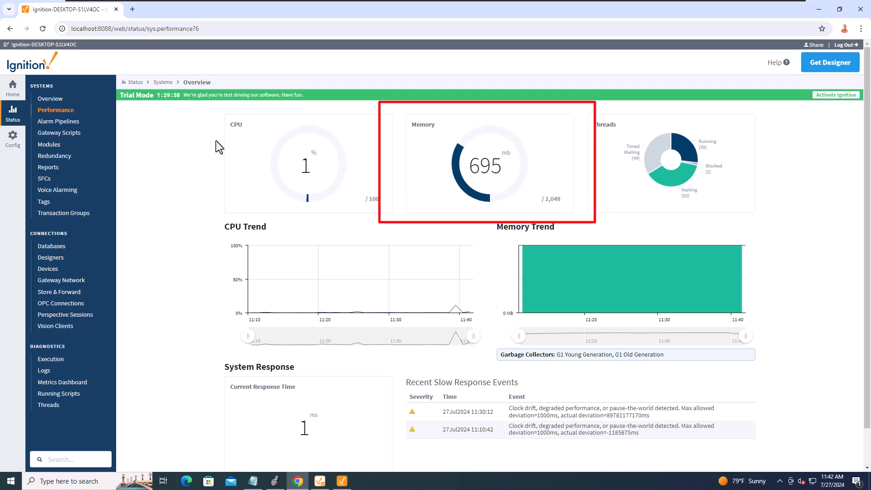
left_click_drag(509, 171, 474, 175)
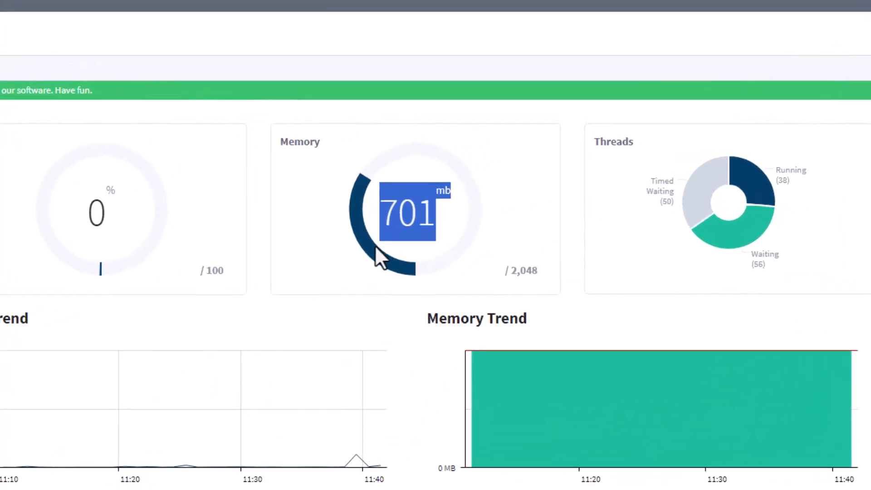
left_click(326, 265)
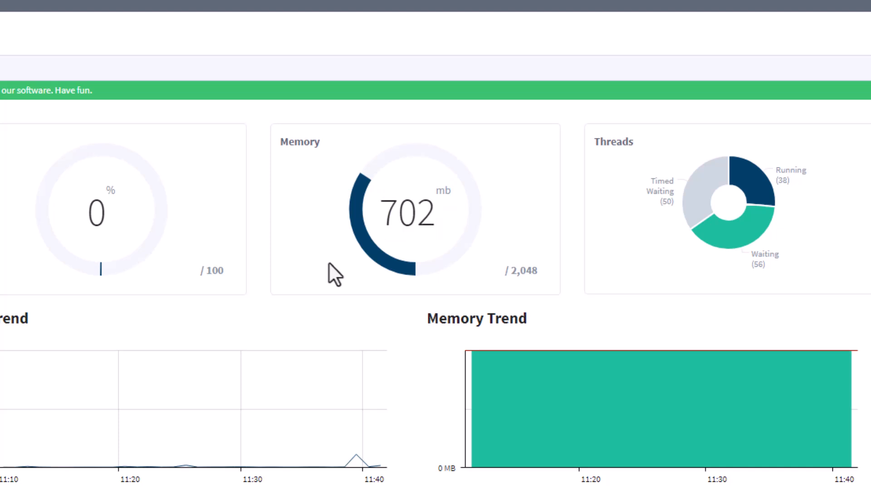
triple_click(533, 271)
mouse_move(524, 275)
left_mouse_down()
mouse_move(542, 276)
mouse_move(519, 274)
left_mouse_up()
left_click(537, 305)
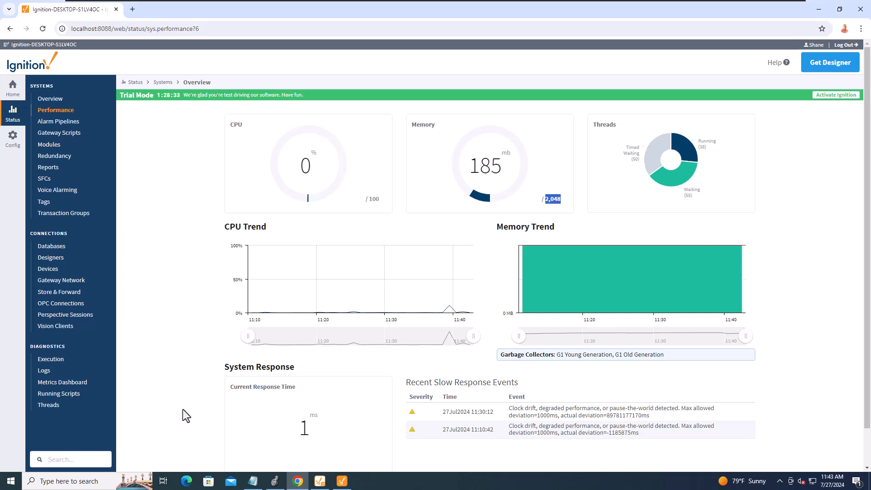
left_click(565, 208)
mouse_move(557, 201)
left_mouse_down()
mouse_move(550, 203)
mouse_move(560, 200)
left_mouse_up()
left_click(565, 214)
left_click(560, 201)
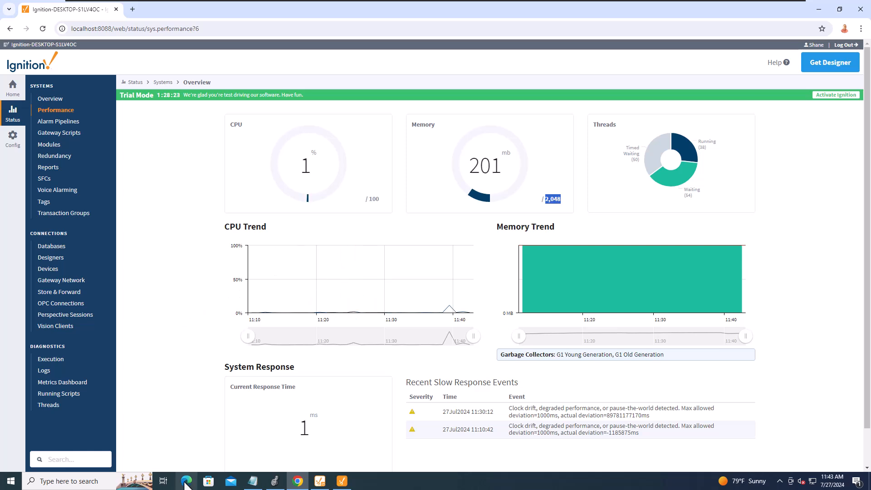
Browse to C:\Program Files\Inductive Automation\Ignition\data in File Explorer.
right_click(10, 482)
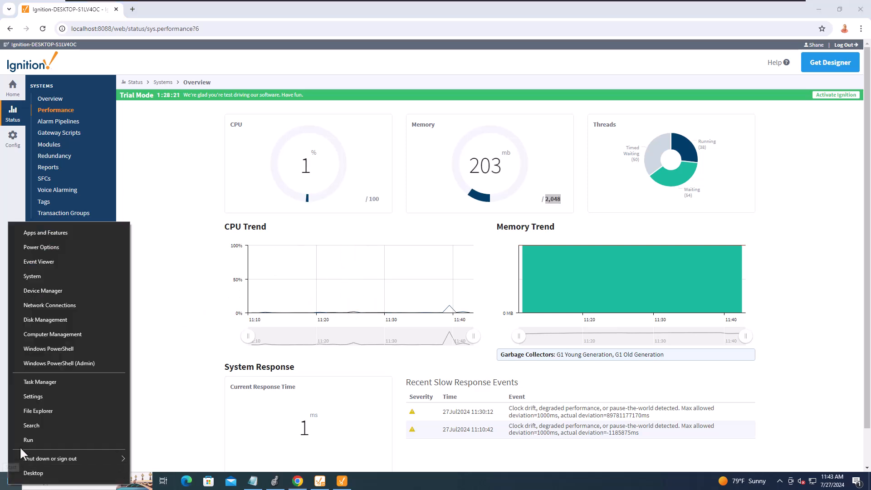
key("Escape")
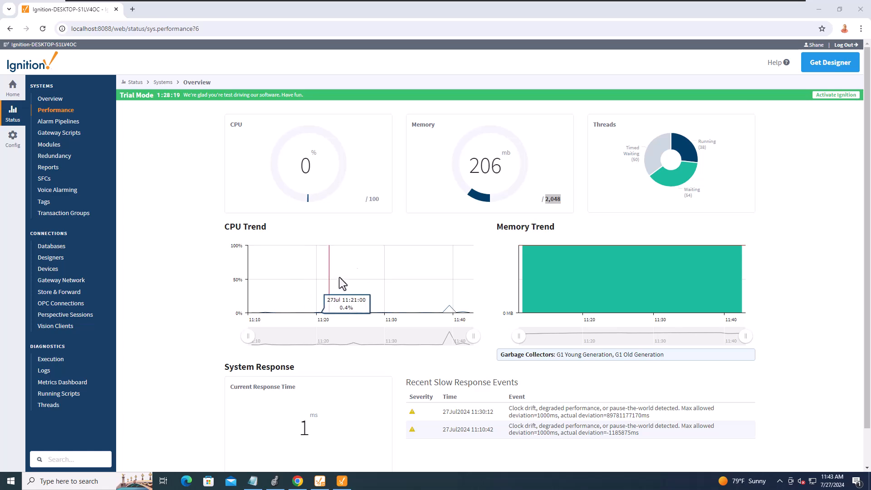
key("super+e")
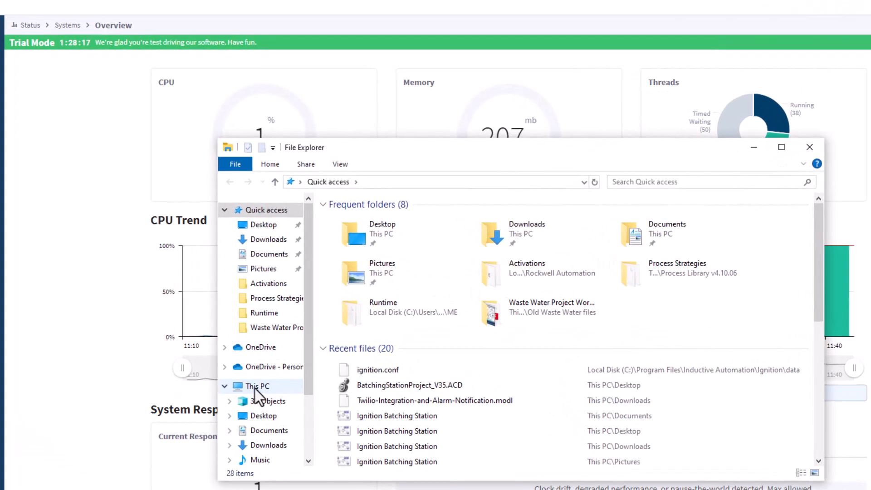
left_click(255, 387)
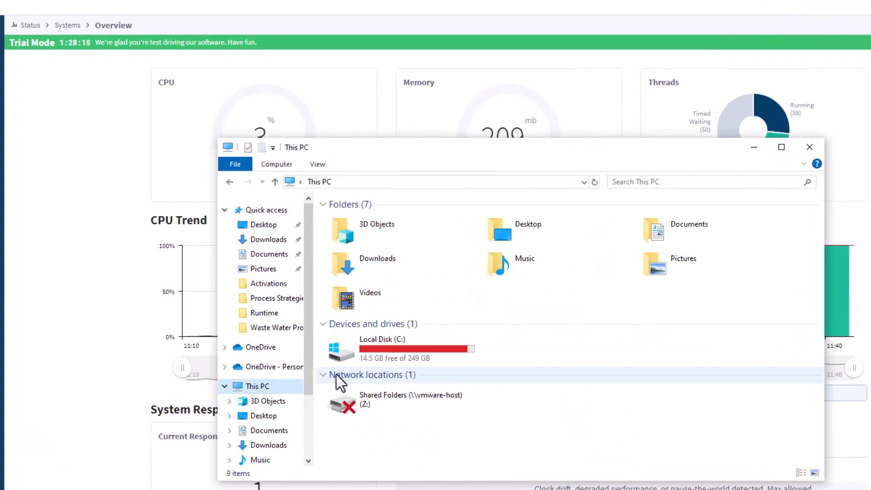
double_click(381, 351)
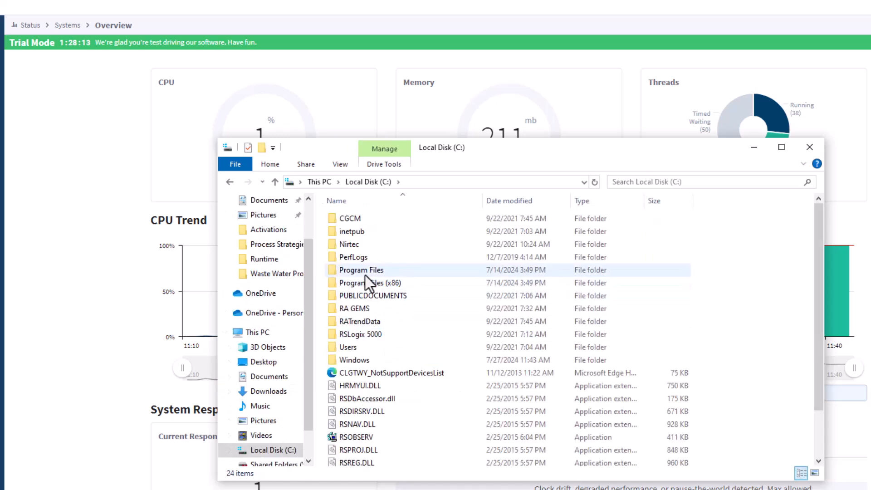
double_click(366, 272)
double_click(372, 313)
double_click(354, 232)
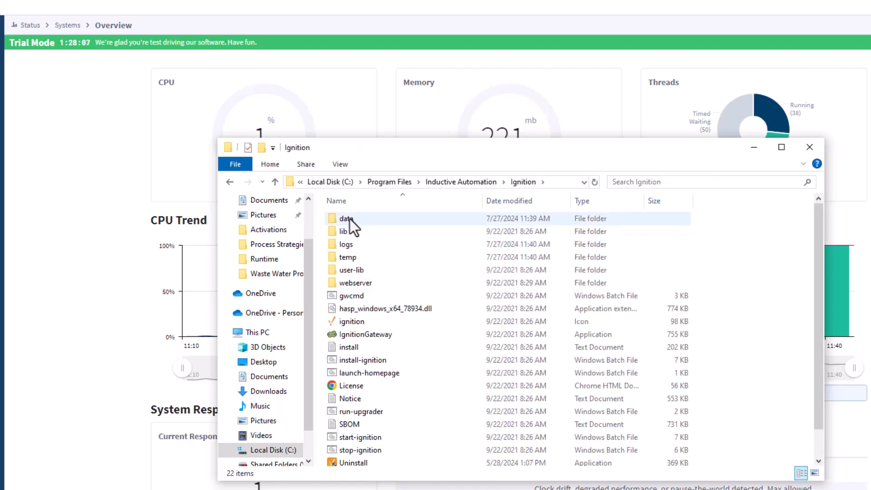
double_click(350, 219)
scroll(405, 331, "down", 3)
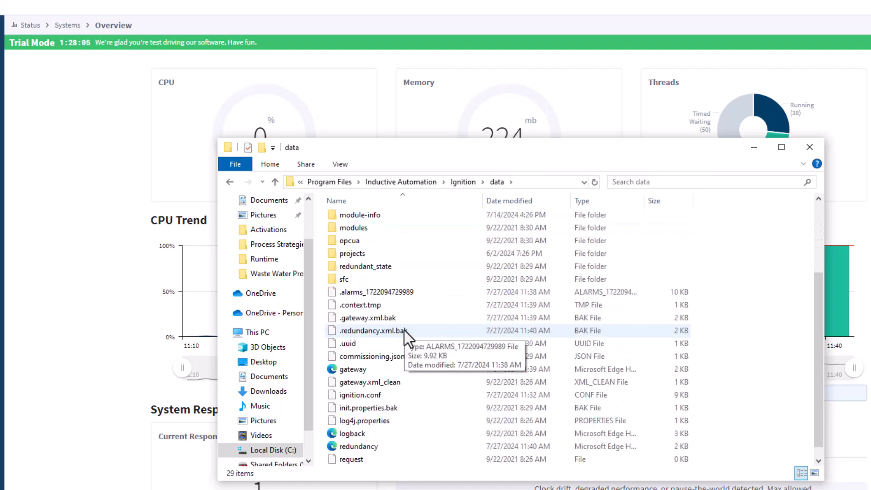
Open ignition.conf from the data folder in Notepad++ and move the editor window up for a better view.
right_click(364, 397)
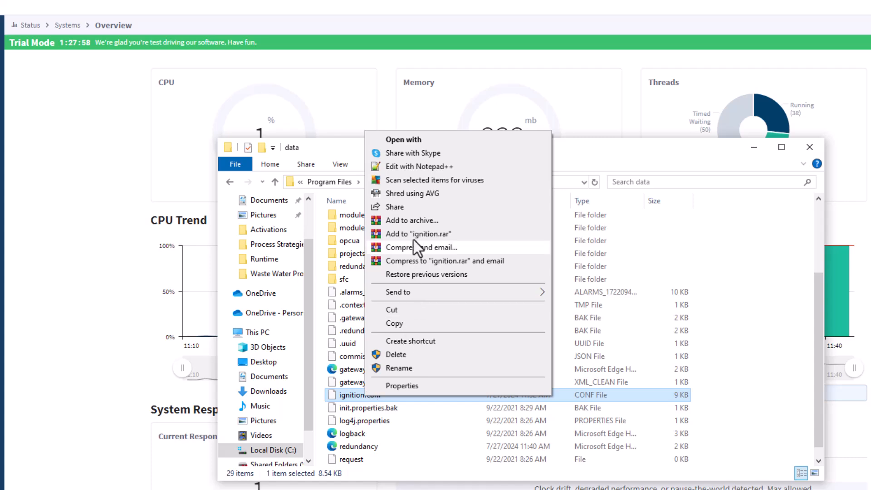
left_click(413, 168)
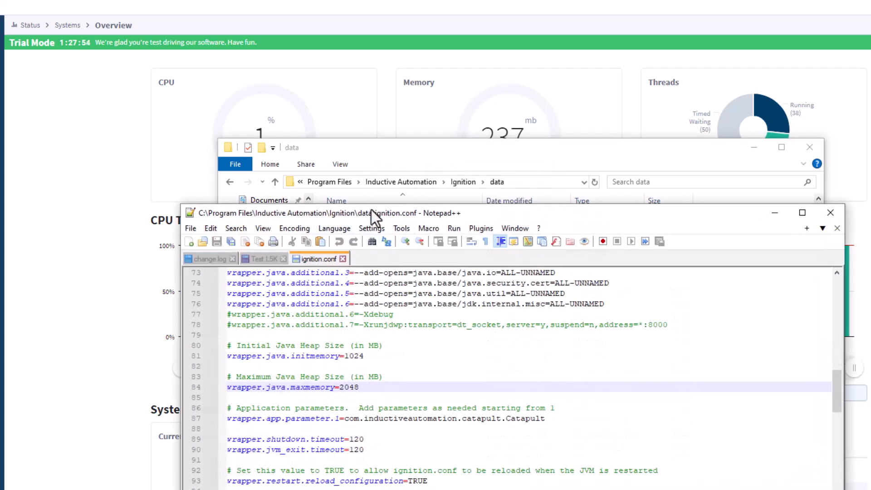
left_click_drag(469, 214, 453, 116)
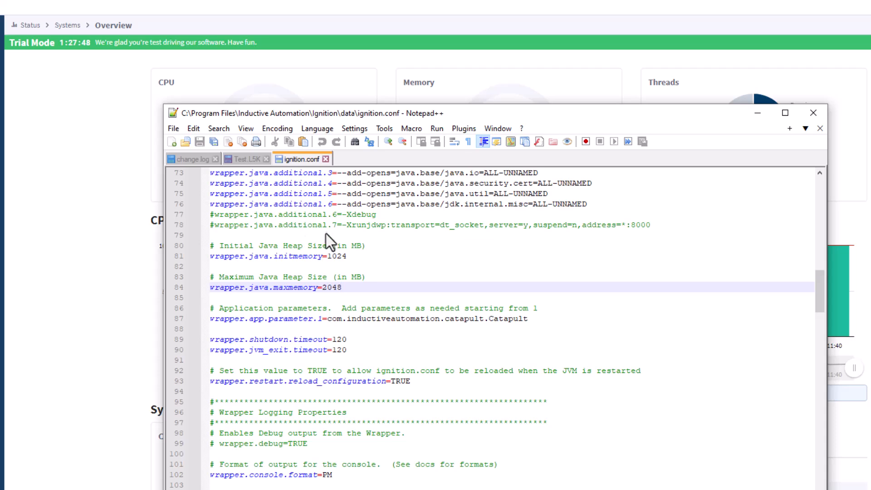
Set the maximum Java heap size, wrapper.java.maxmemory, to 4096 in ignition.conf.
scroll(395, 252, "up", 20)
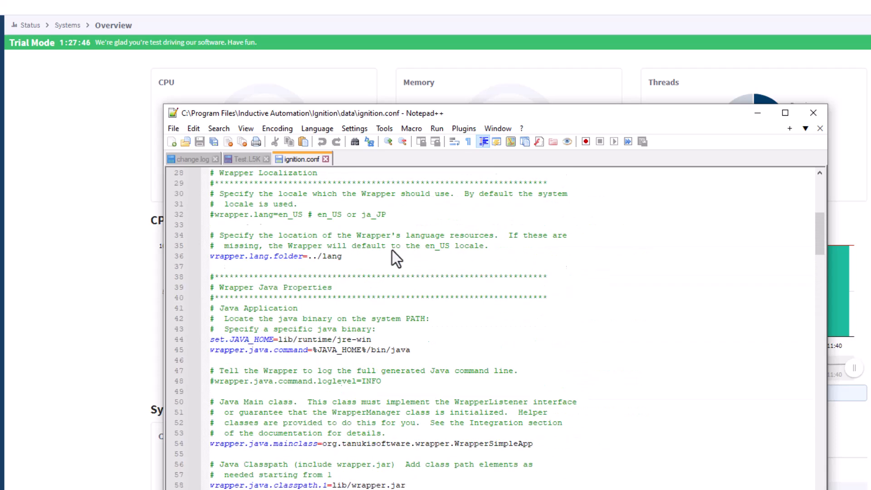
scroll(393, 249, "up", 2)
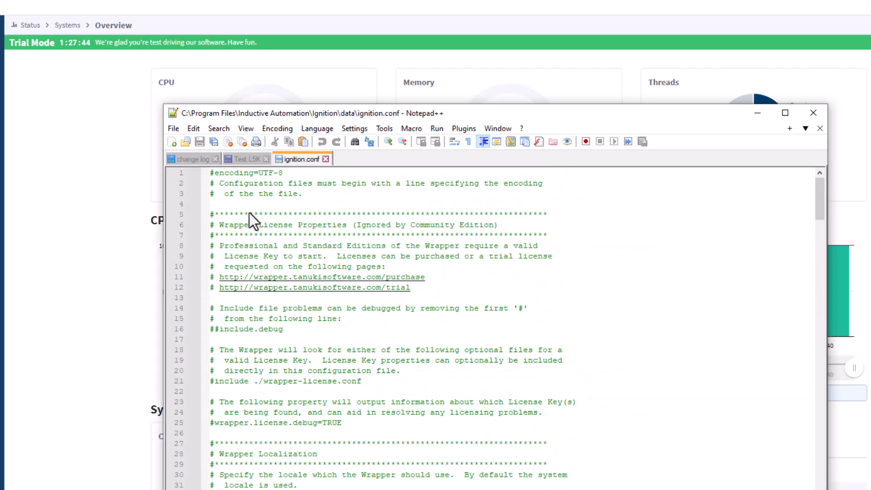
scroll(443, 272, "down", 17)
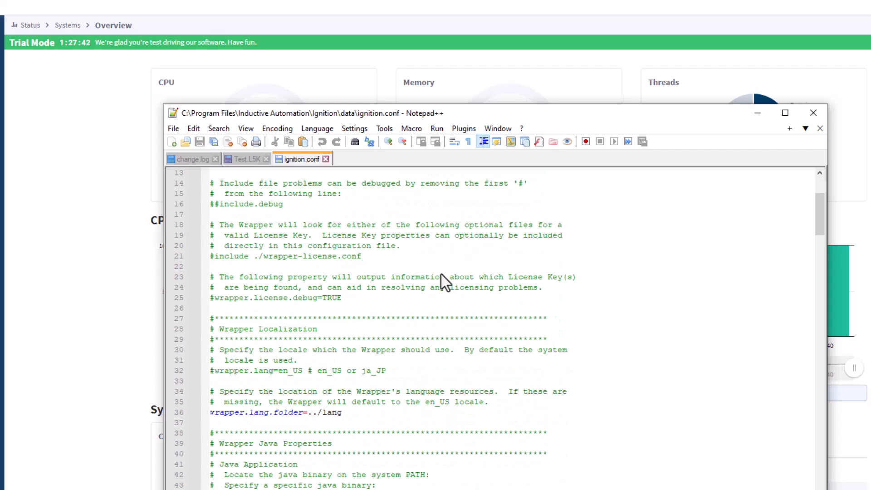
scroll(419, 292, "down", 6)
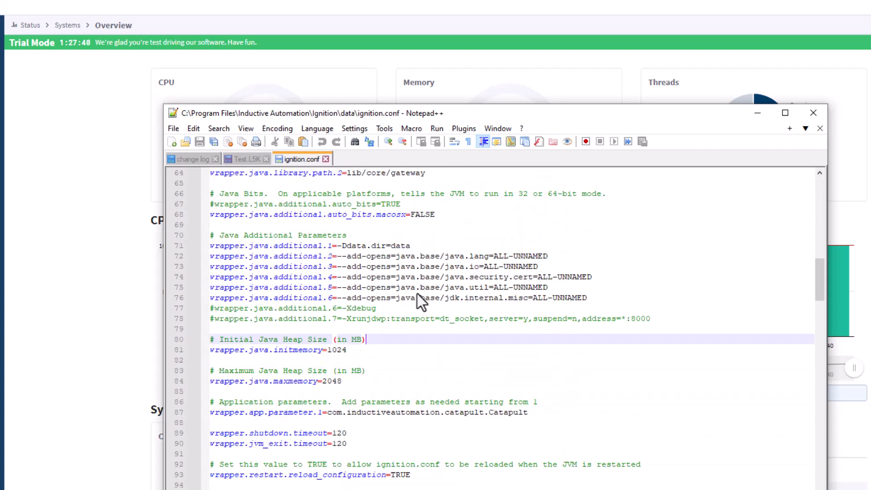
left_click_drag(343, 319, 211, 312)
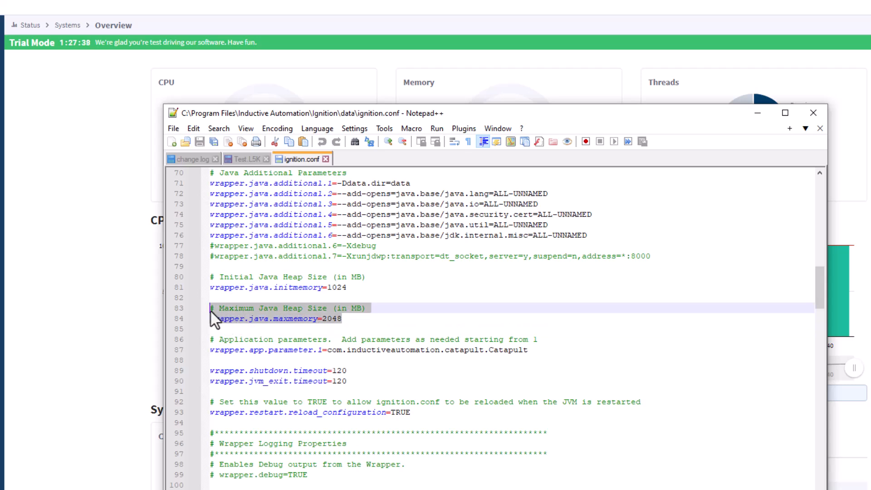
left_click(344, 321)
left_click_drag(340, 320, 326, 322)
left_click_drag(345, 290, 329, 290)
left_click_drag(344, 324, 328, 323)
double_click(326, 323)
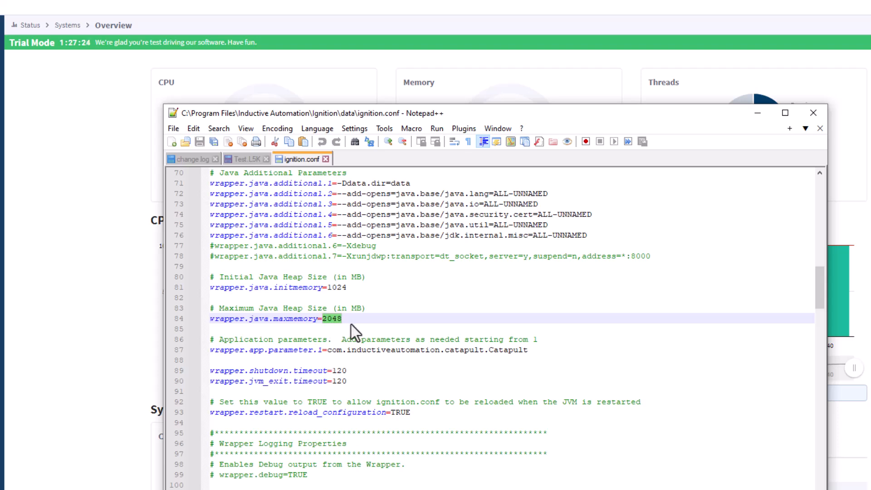
type("4096")
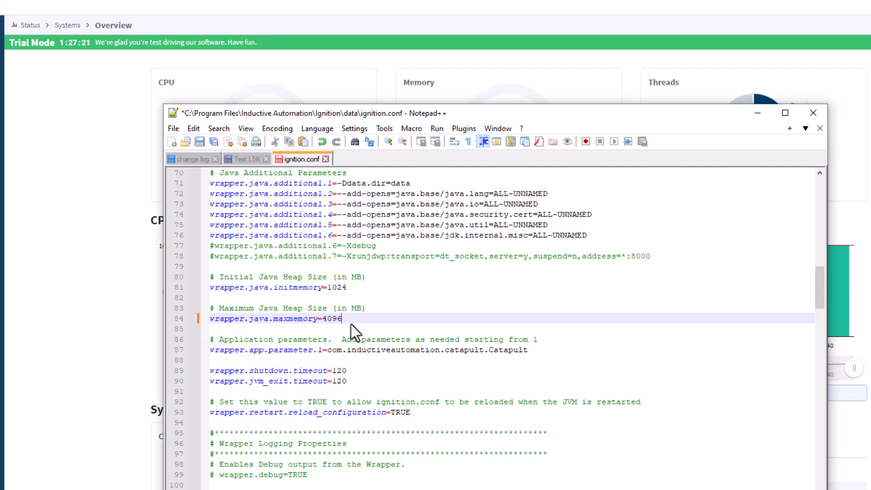
left_click_drag(399, 310, 400, 302)
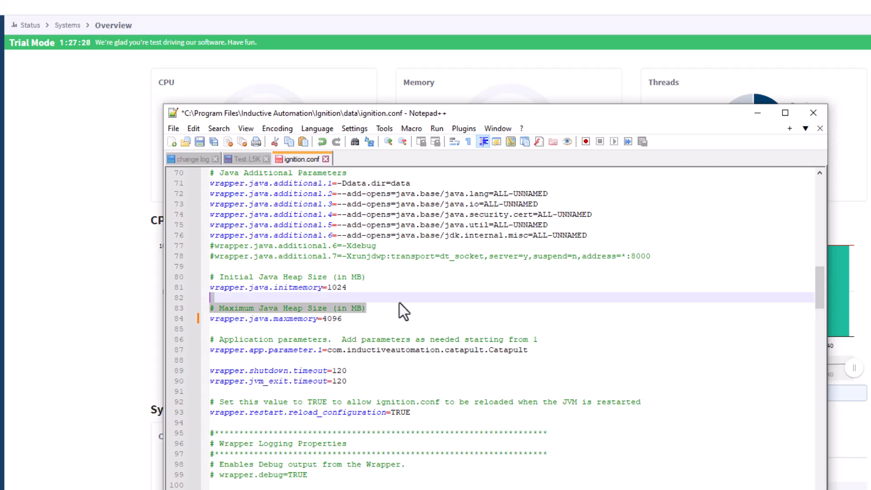
Save ignition.conf, relaunching Notepad++ in Administrator mode to write the protected file, and close the editor.
left_click(199, 142)
left_click(469, 282)
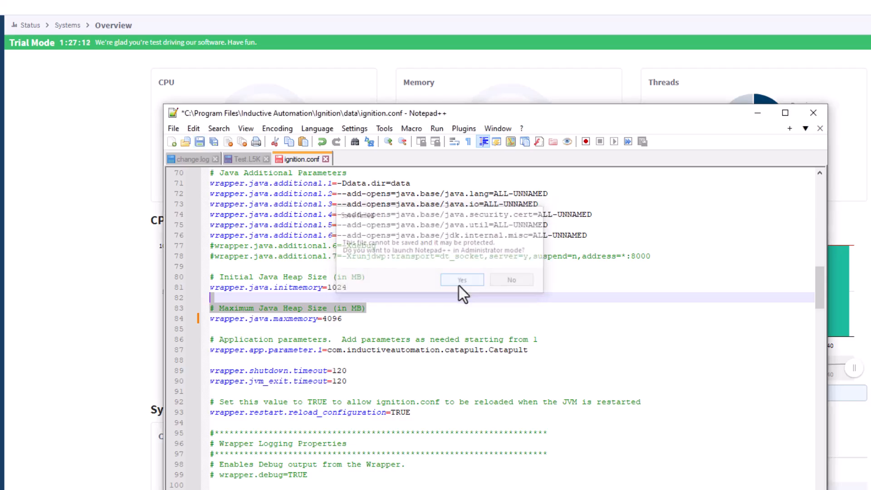
left_click(394, 323)
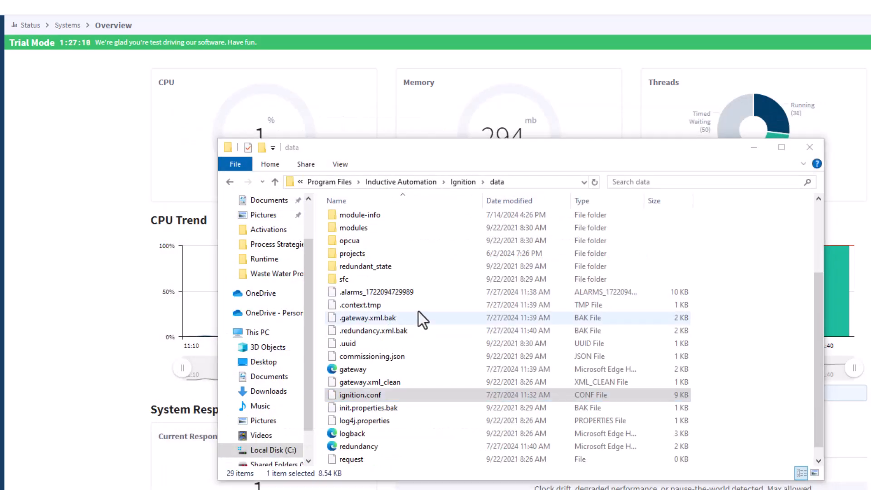
left_click(365, 320)
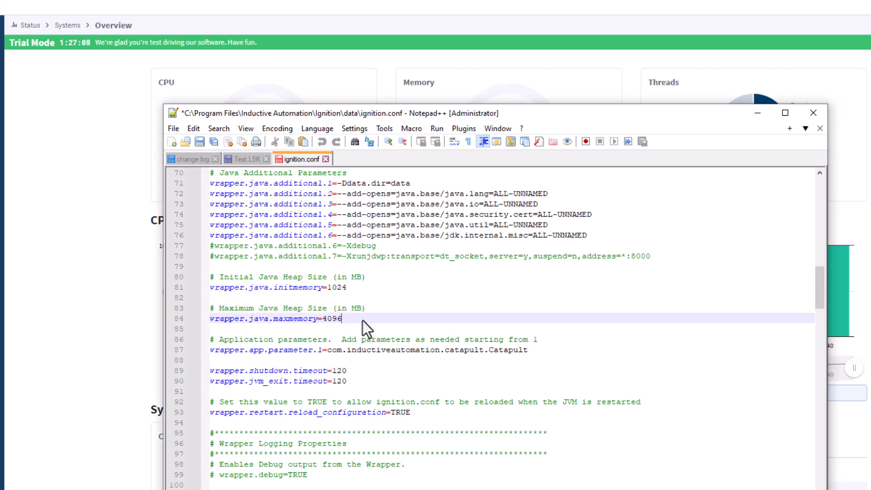
left_click(199, 142)
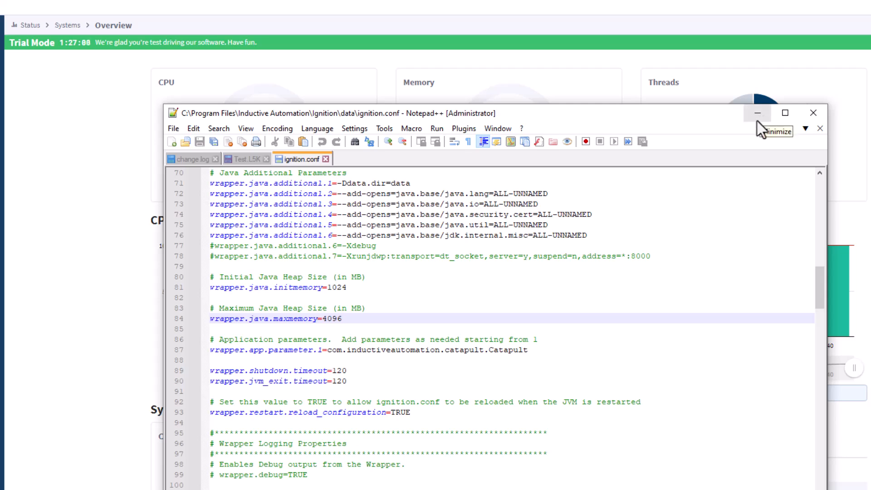
left_click(806, 113)
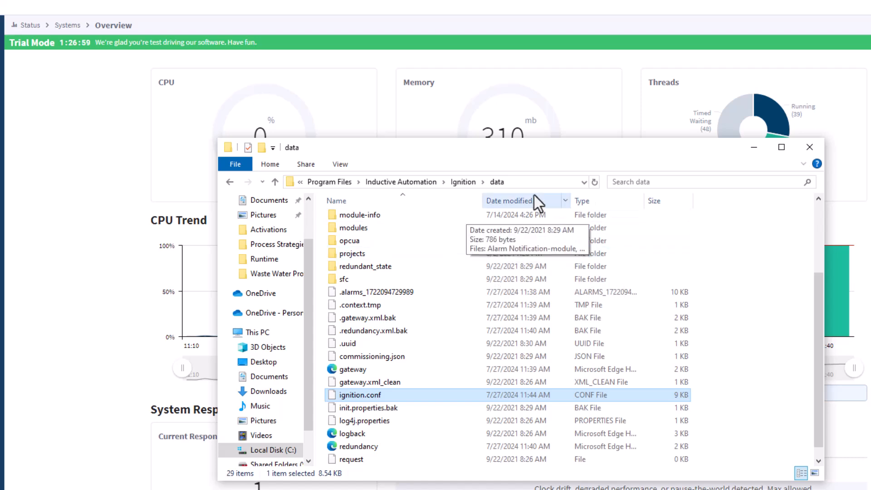
Return to the gateway's Performance page in Chrome and check the memory usage and limit again.
left_click(401, 105)
triple_click(597, 183)
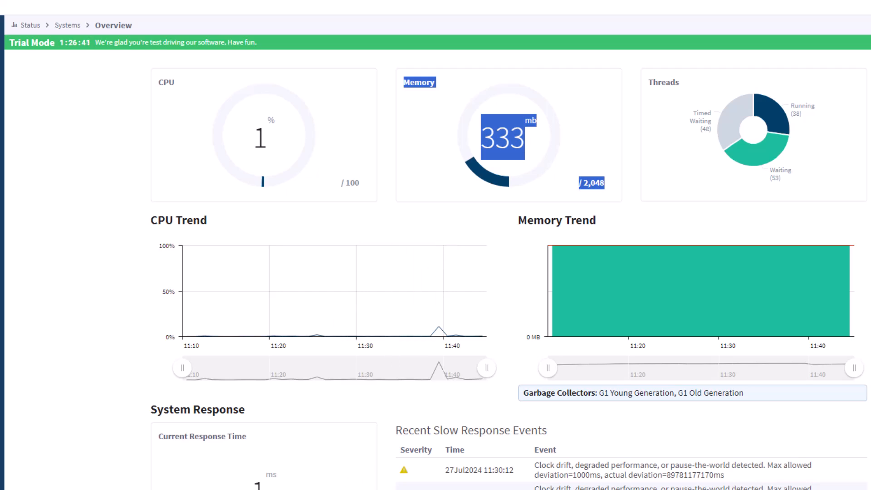
Go up to the Ignition installation folder in File Explorer and run the stop-ignition batch file as administrator.
left_click(408, 489)
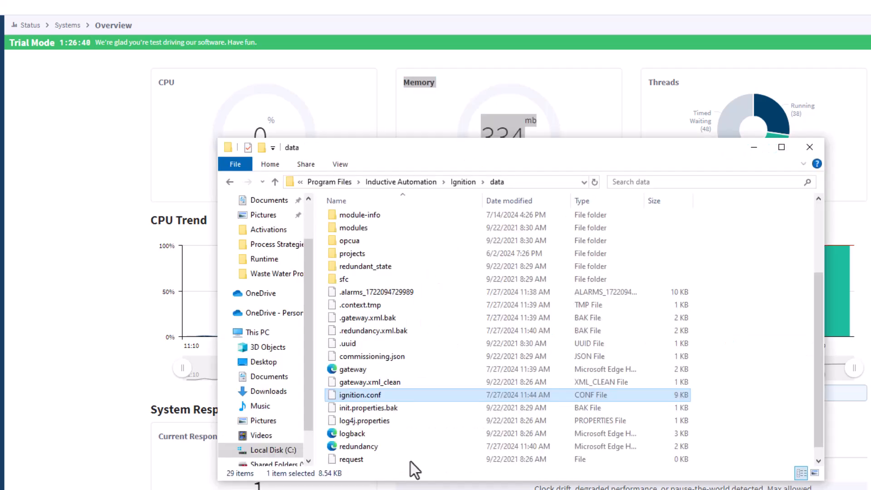
left_click(463, 182)
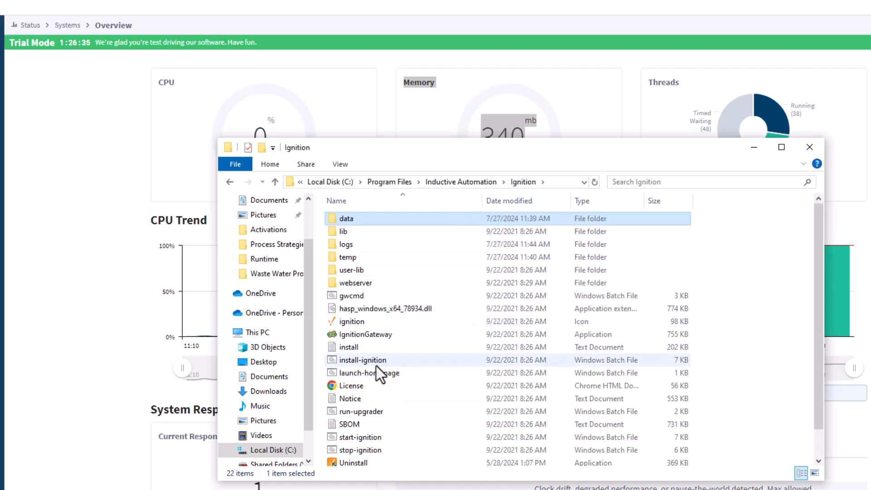
right_click(371, 452)
left_click(396, 193)
left_click(388, 315)
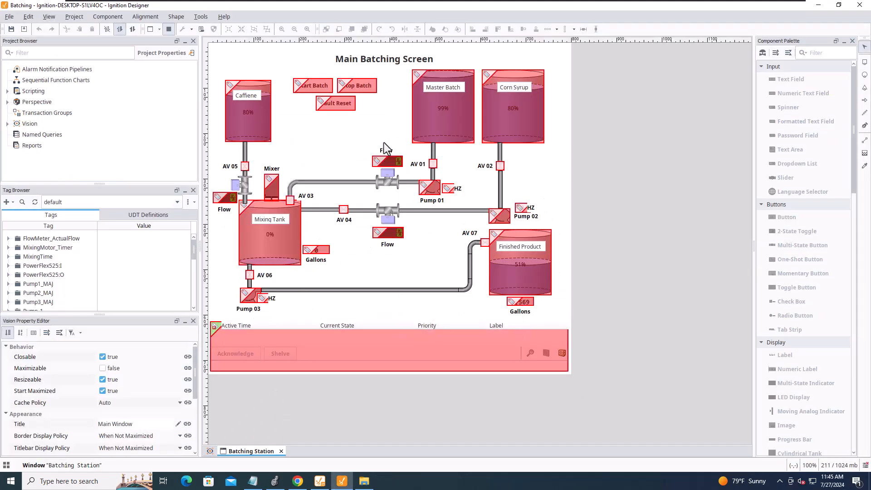
Run the start-ignition batch file from the Ignition folder as administrator and allow the elevation request.
left_click(375, 484)
left_click(384, 388)
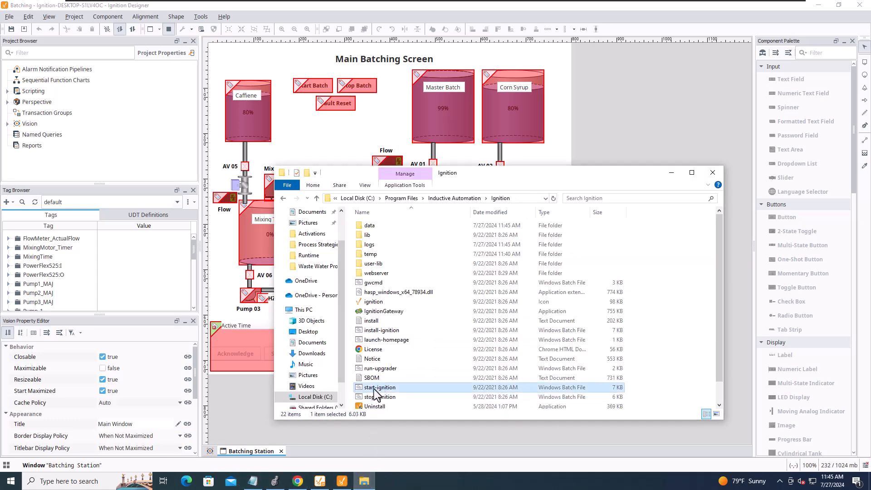
right_click(386, 388)
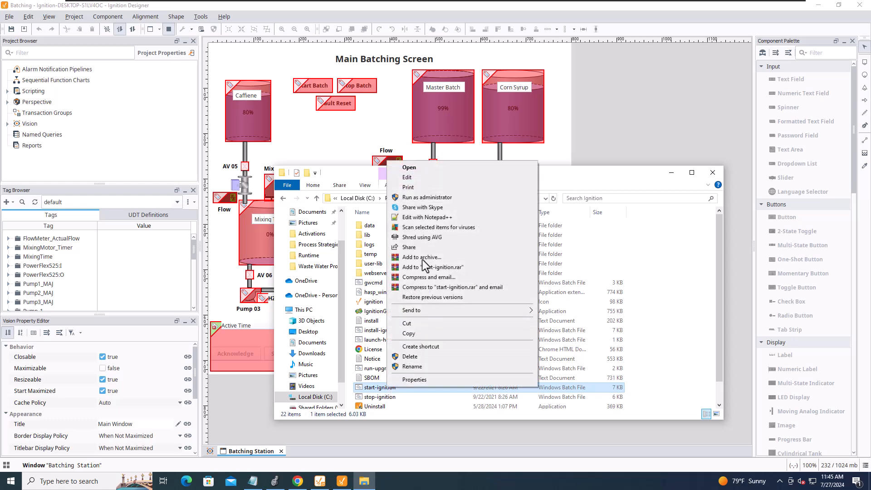
left_click(419, 198)
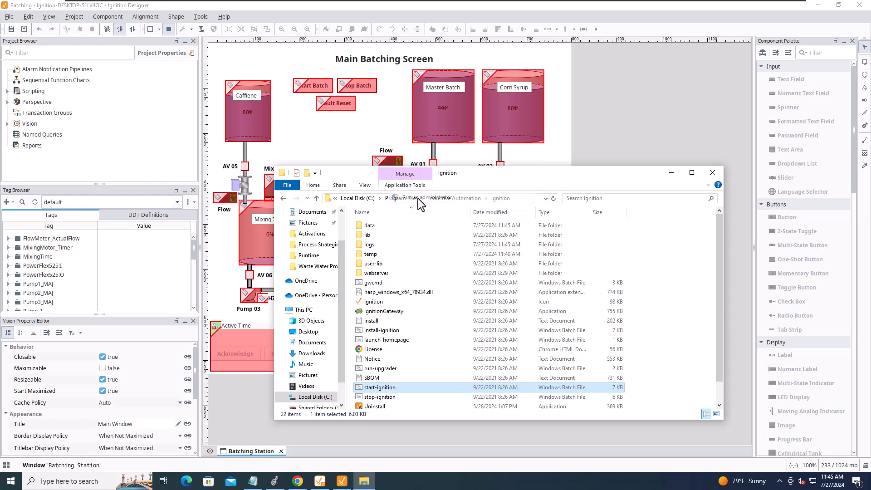
left_click(404, 296)
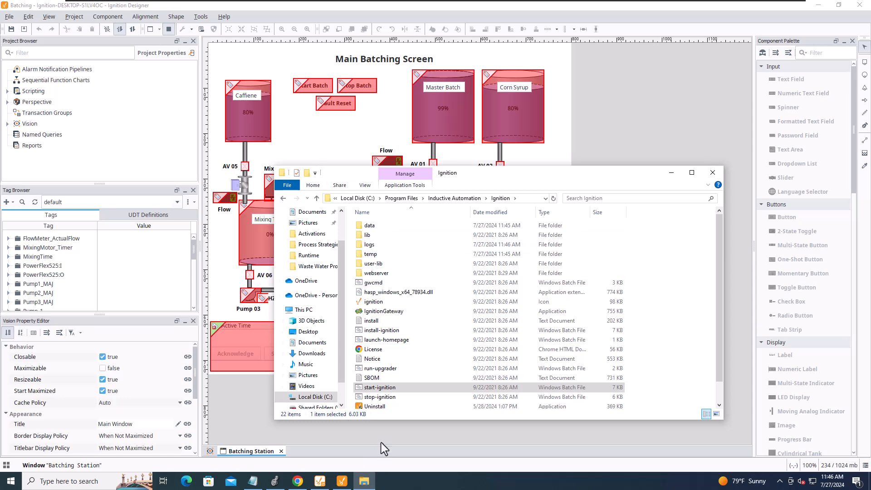
Close the Ignition Designer, the Chrome window showing the gateway page and the Designer Launcher.
left_click(598, 126)
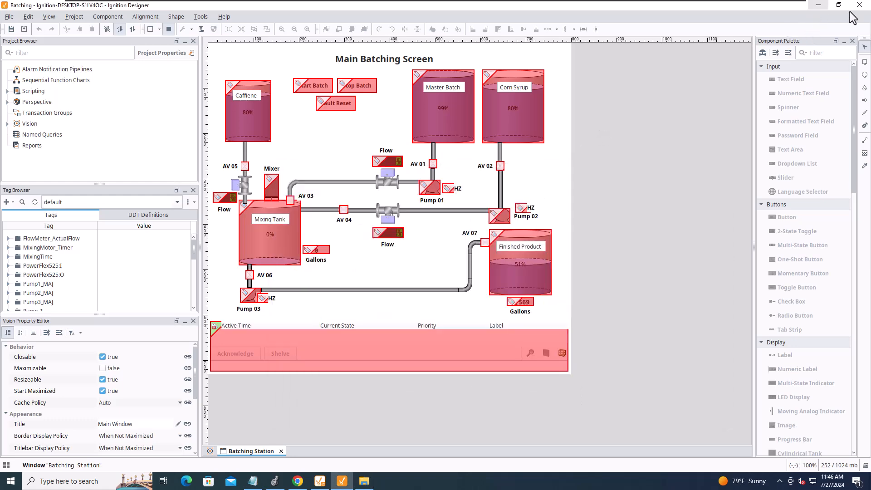
left_click(865, 7)
left_click(419, 260)
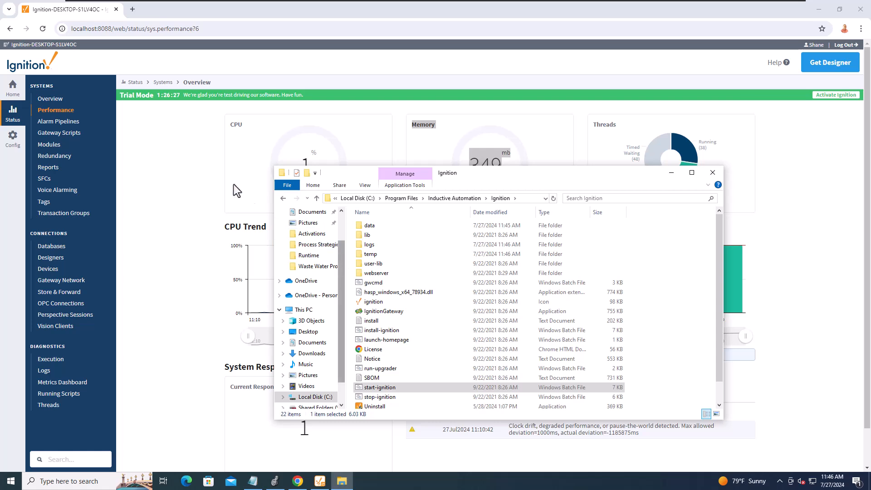
left_click(268, 202)
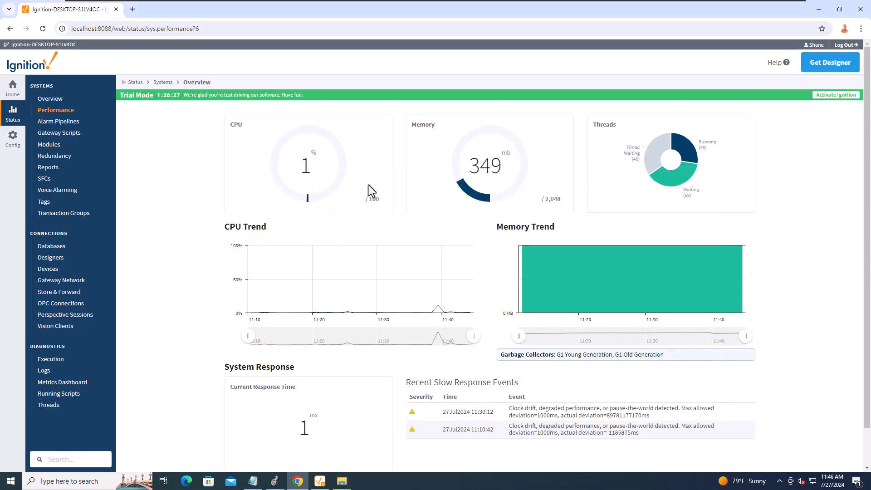
left_click(860, 9)
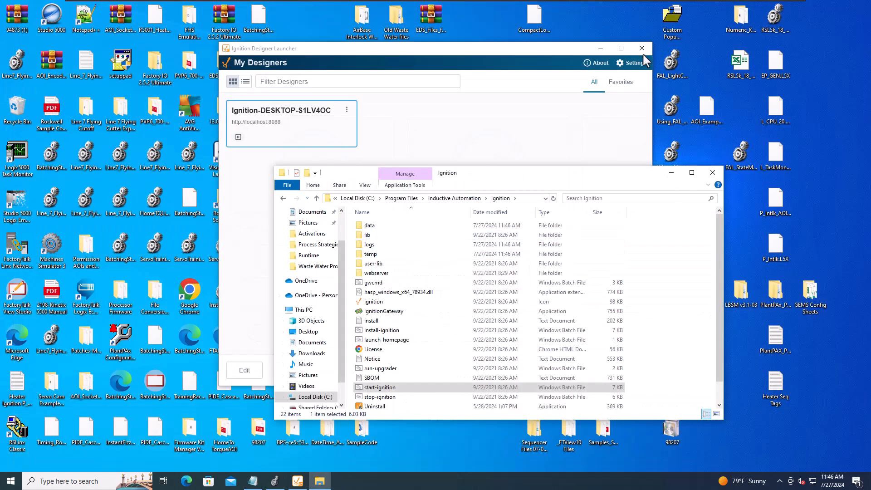
left_click(642, 48)
Launch Google Chrome from the Windows search and load the gateway's web page at localhost:8088.
left_click(100, 481)
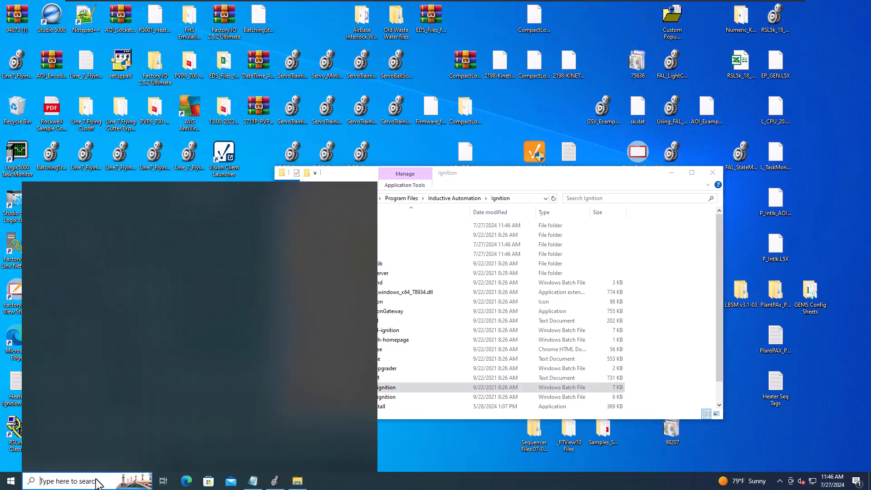
type("chrom")
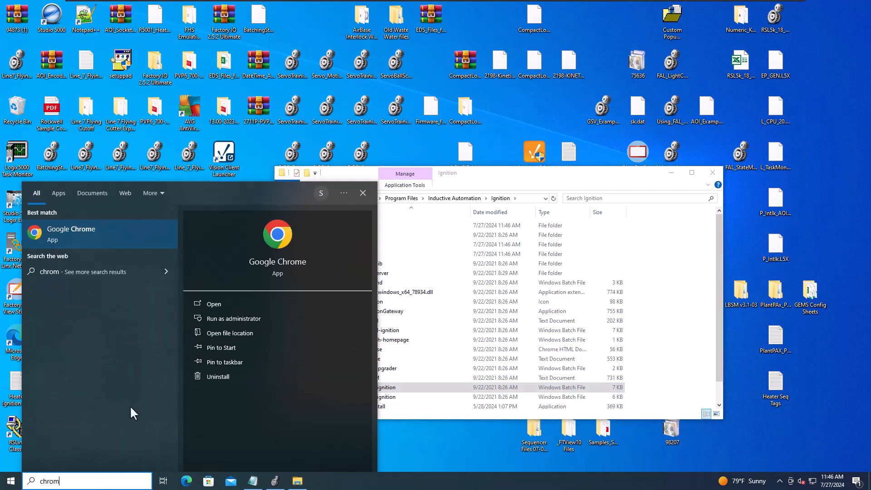
left_click(110, 234)
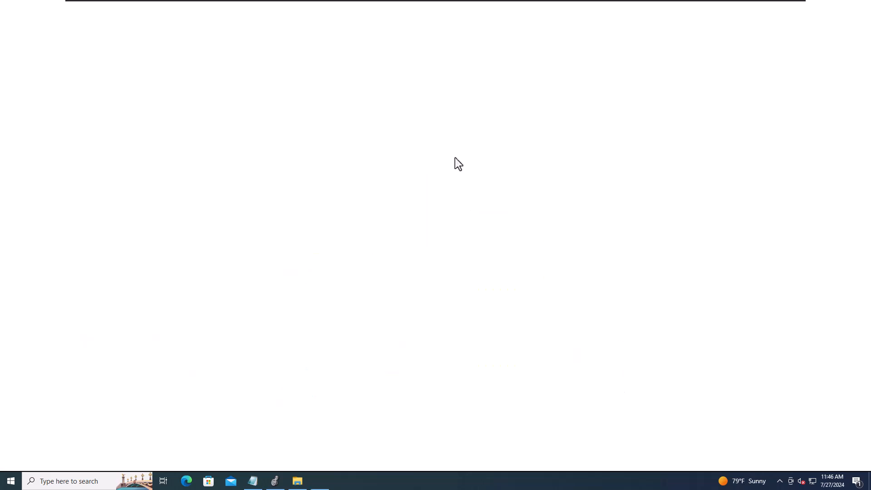
type("localhost:8088")
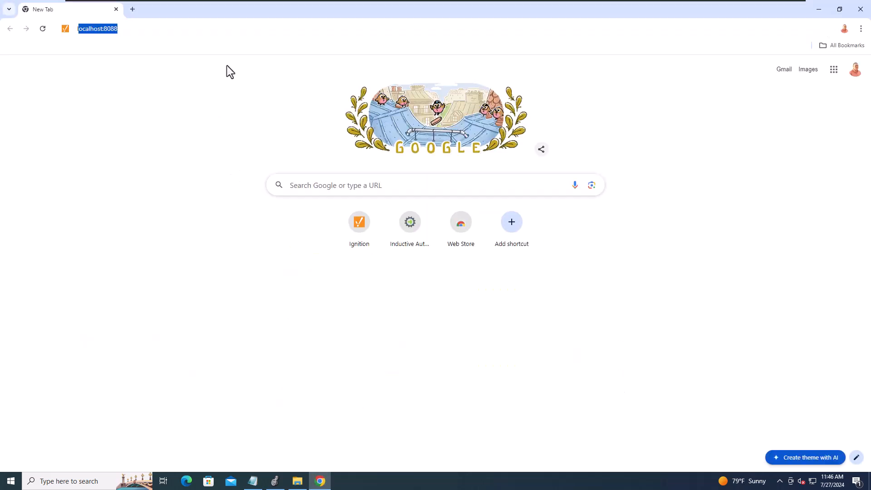
key("Return")
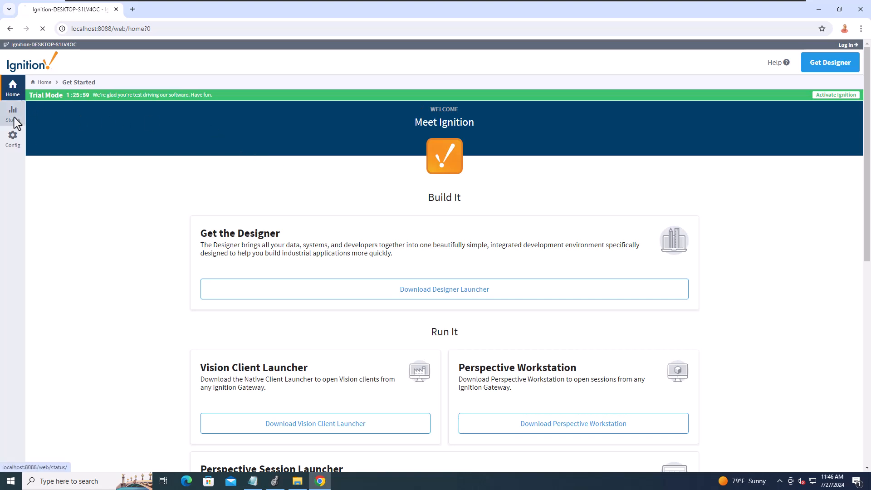
Log in to the gateway's Status section with the account username and check the memory limit on the Performance page.
left_click(14, 116)
left_click(447, 265)
type("Shane")
left_click(538, 305)
left_click(534, 311)
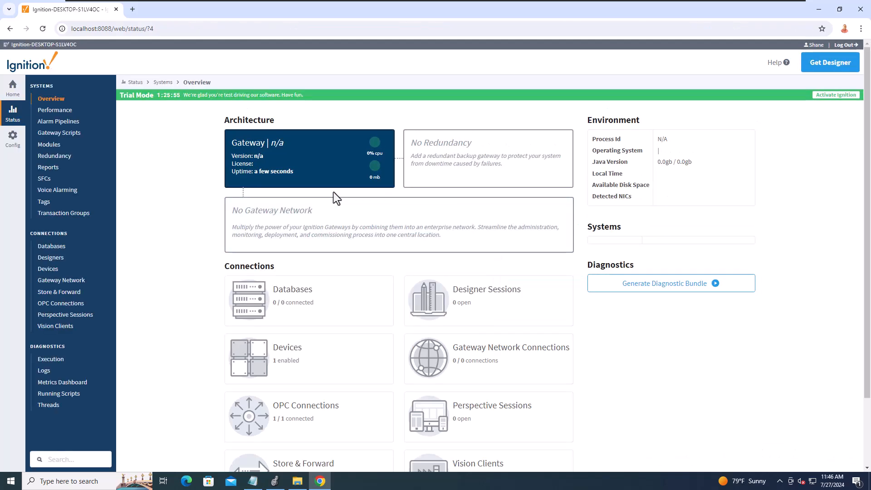
left_click(53, 111)
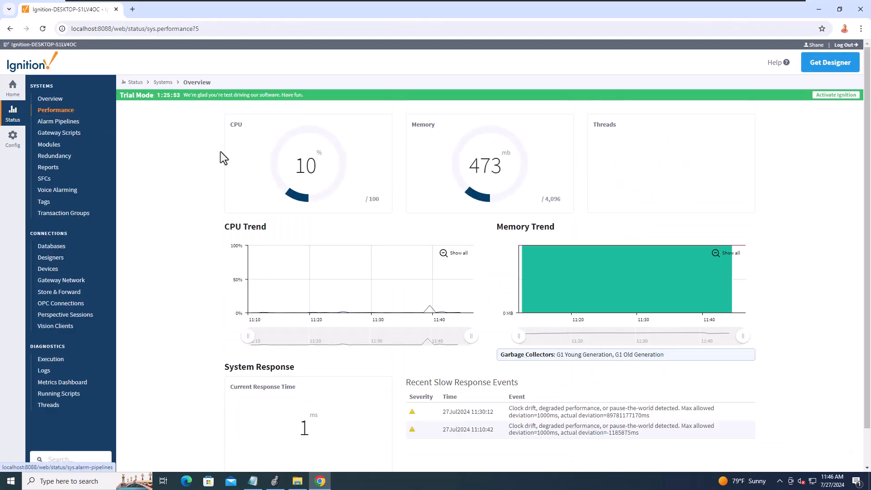
left_click_drag(545, 200, 560, 200)
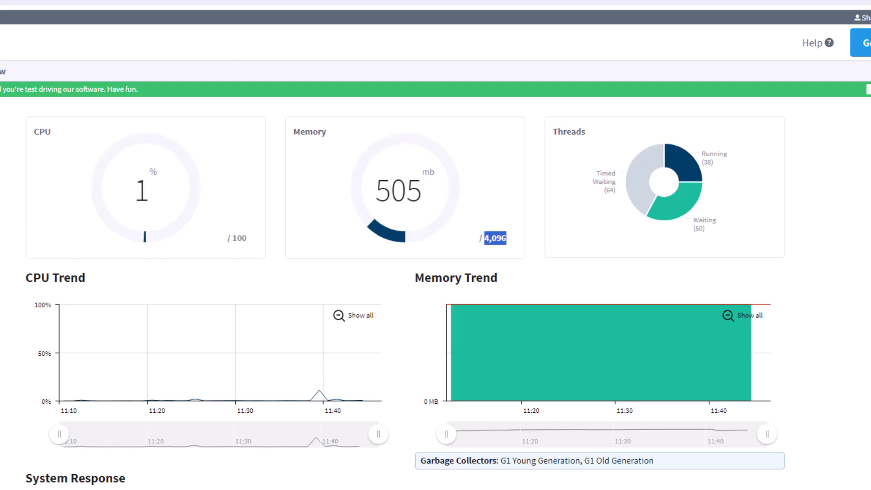
Review in File Explorer where ignition.conf and the start and stop batch files are located, and close the window.
key("alt+Tab")
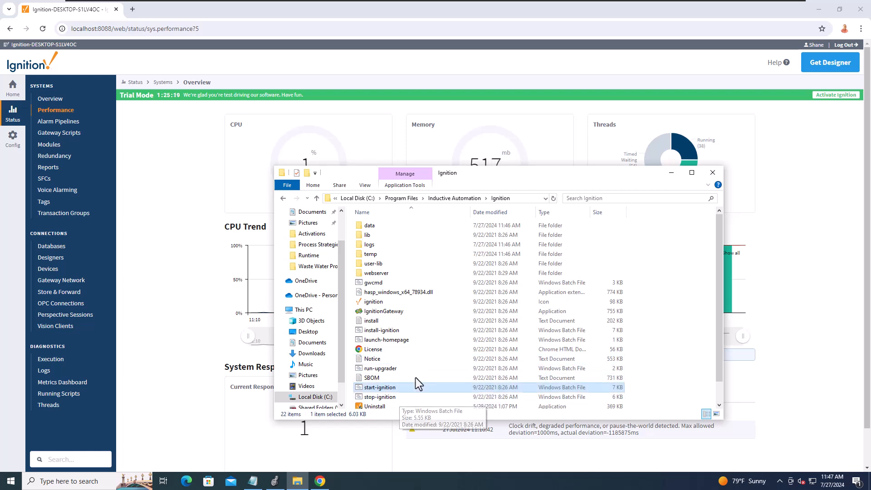
left_click(470, 198)
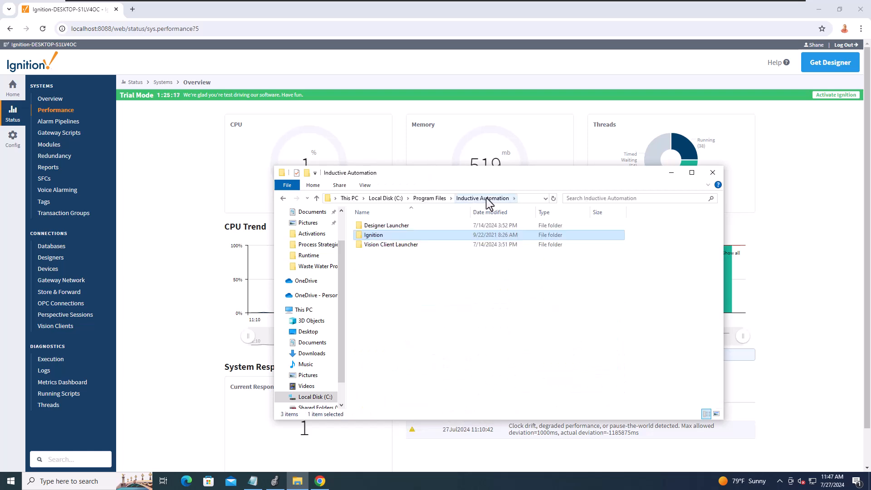
double_click(382, 235)
double_click(379, 229)
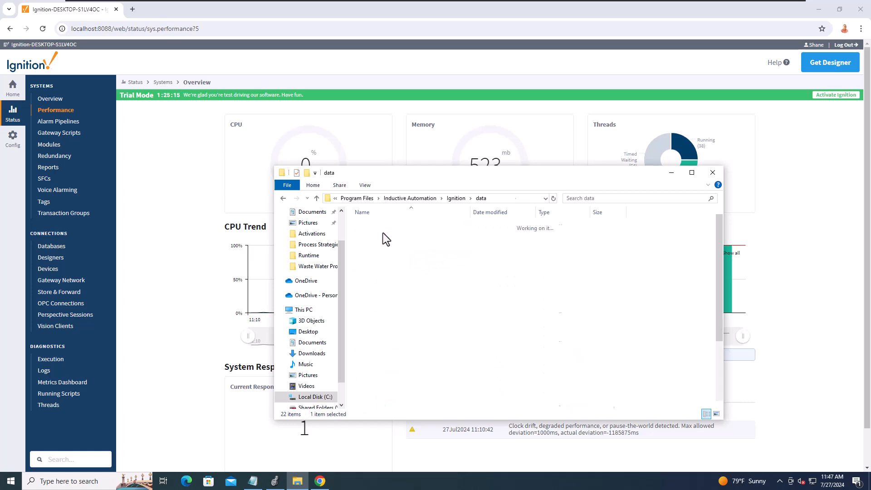
scroll(398, 348, "down", 3)
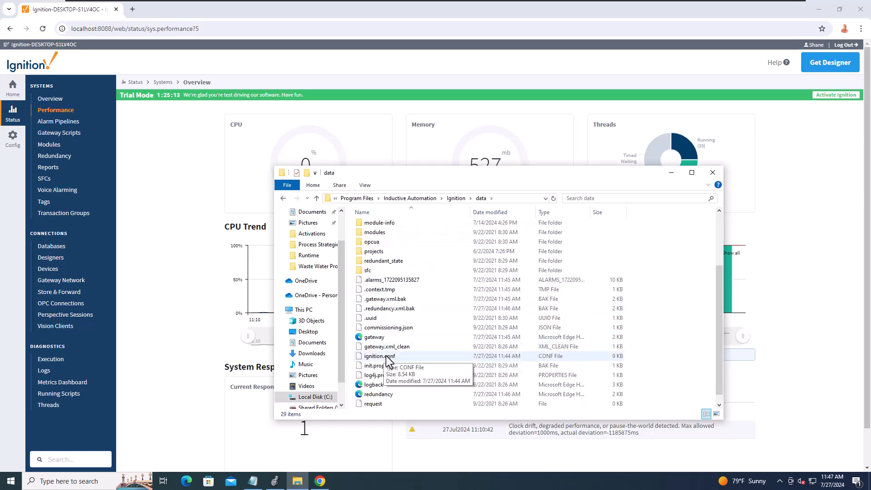
left_click(453, 199)
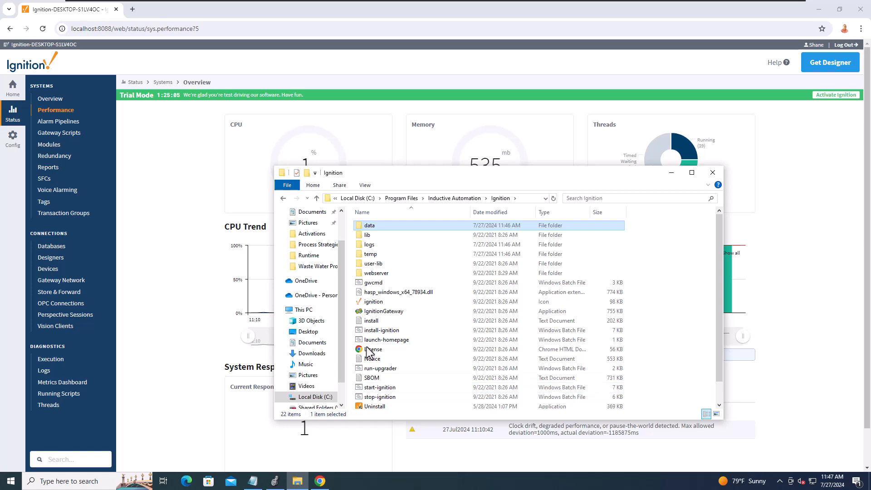
left_click(713, 172)
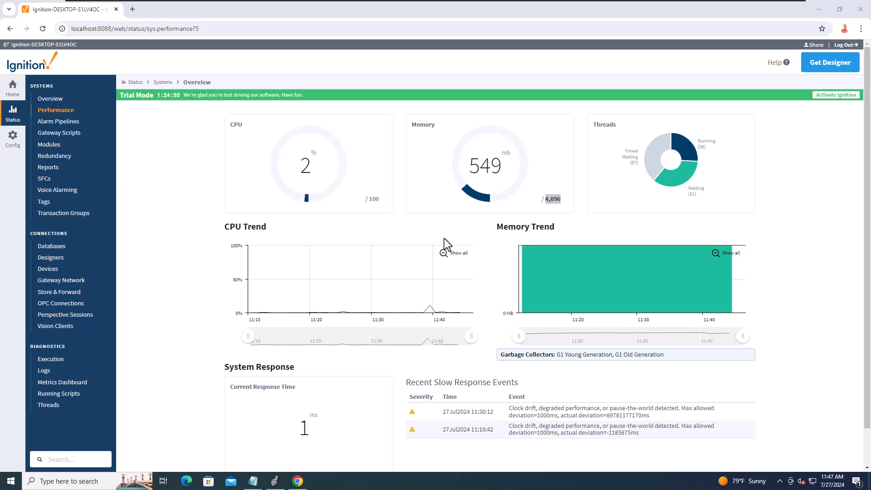
Check the computer's used and available memory in Task Manager's performance view, and close Task Manager.
right_click(18, 484)
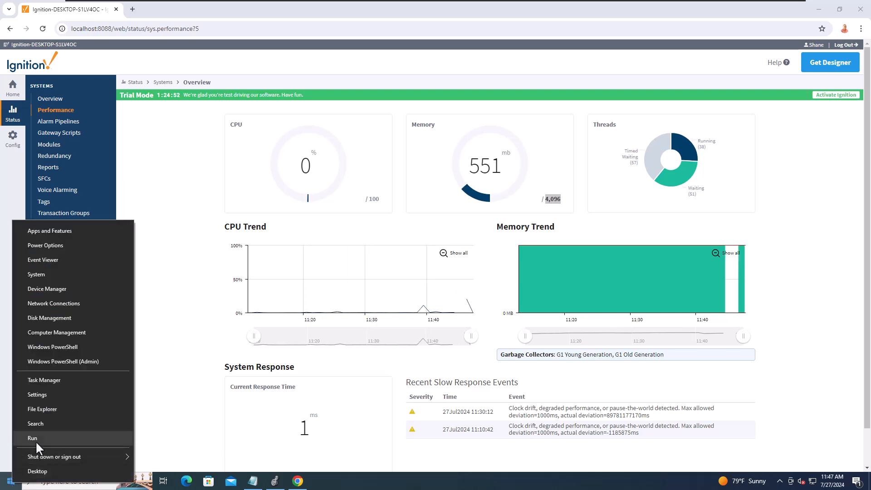
left_click(44, 379)
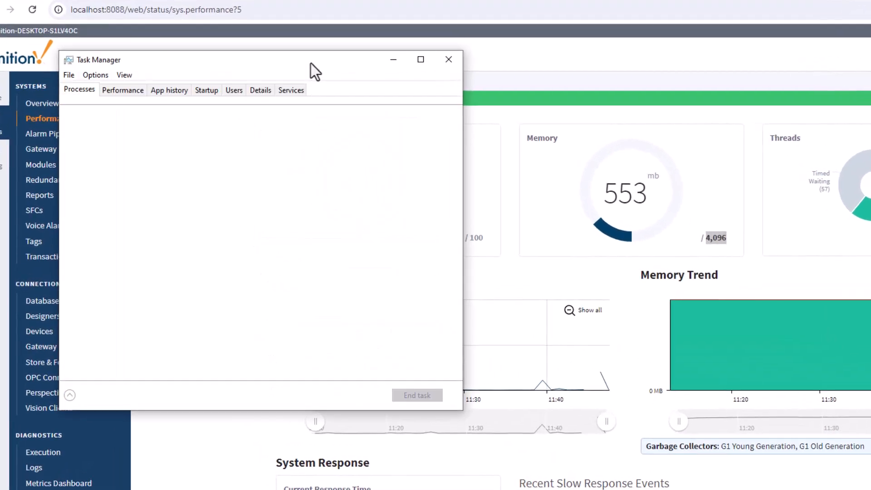
left_click_drag(312, 63, 499, 137)
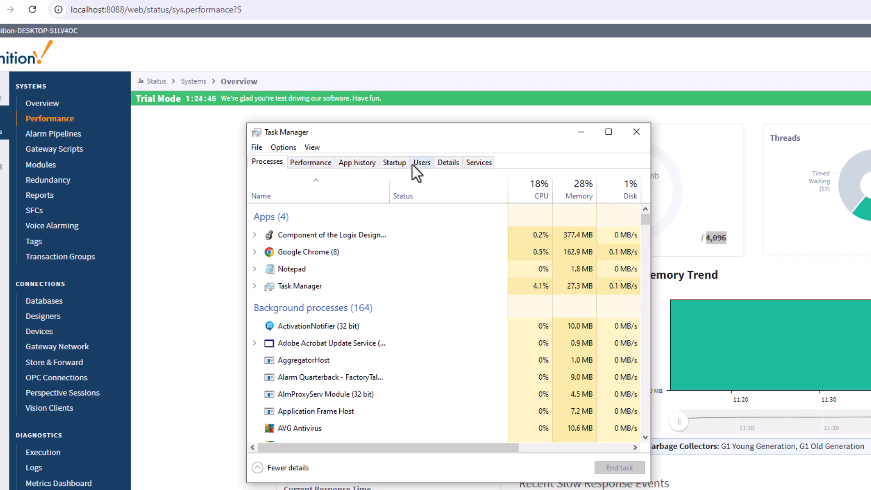
left_click(304, 163)
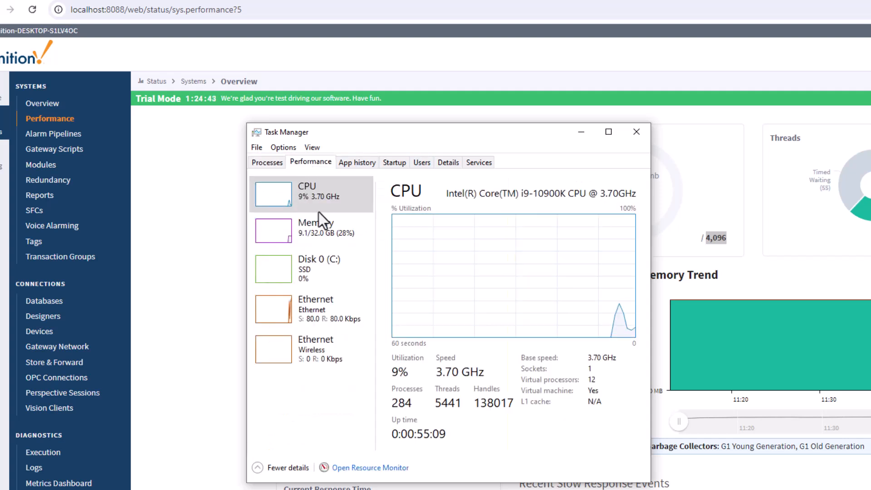
left_click(316, 228)
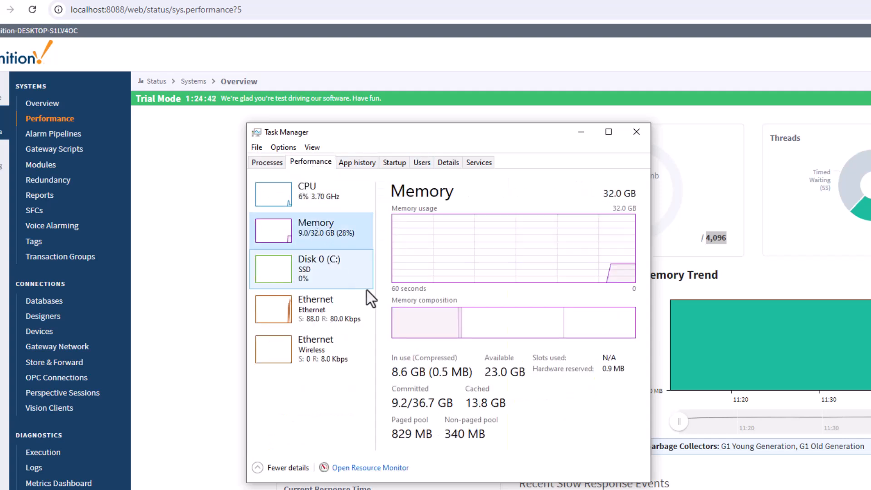
left_click(418, 375)
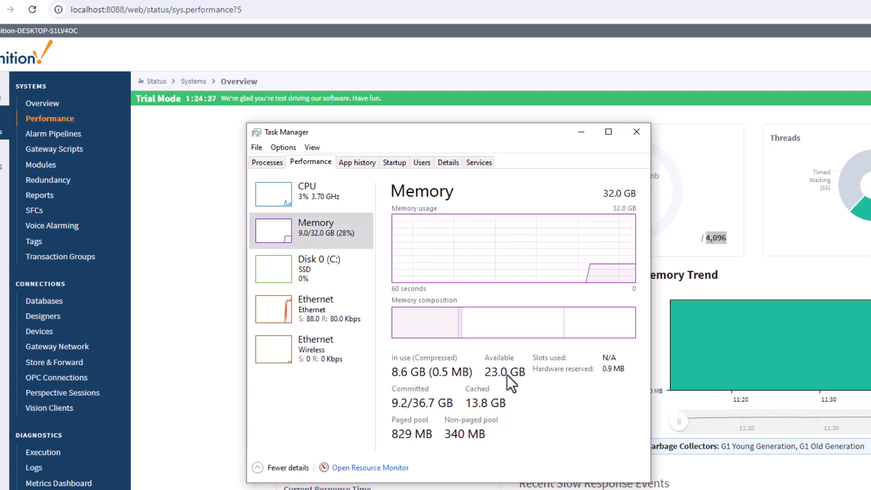
left_click(636, 131)
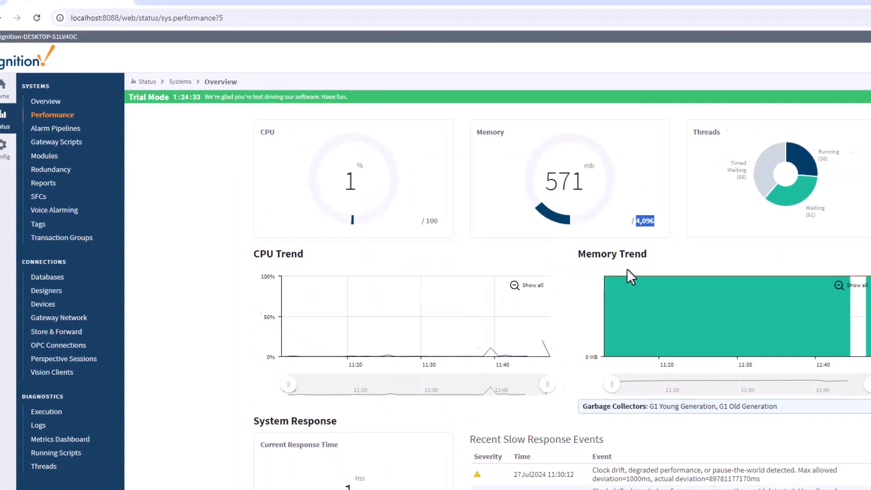